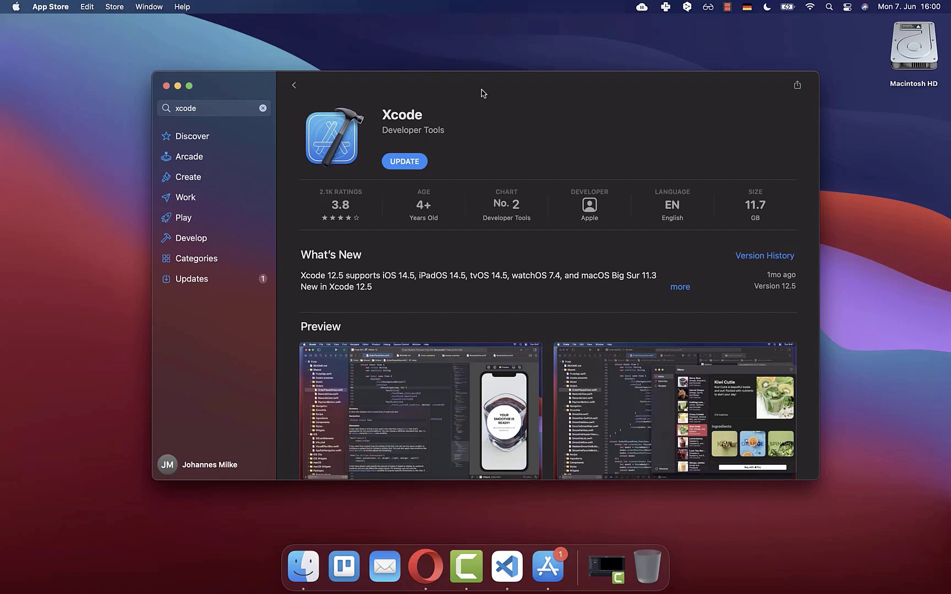
- Hide the App Store, launch Simulator from Spotlight, and swipe the iPhone 11 Pro Max home screen
key("super+q")
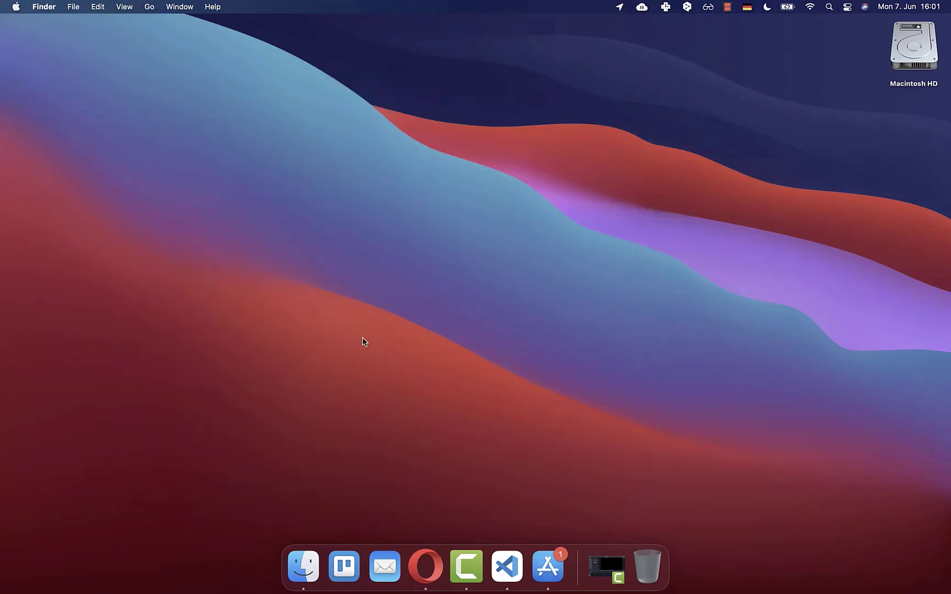
key("super+space")
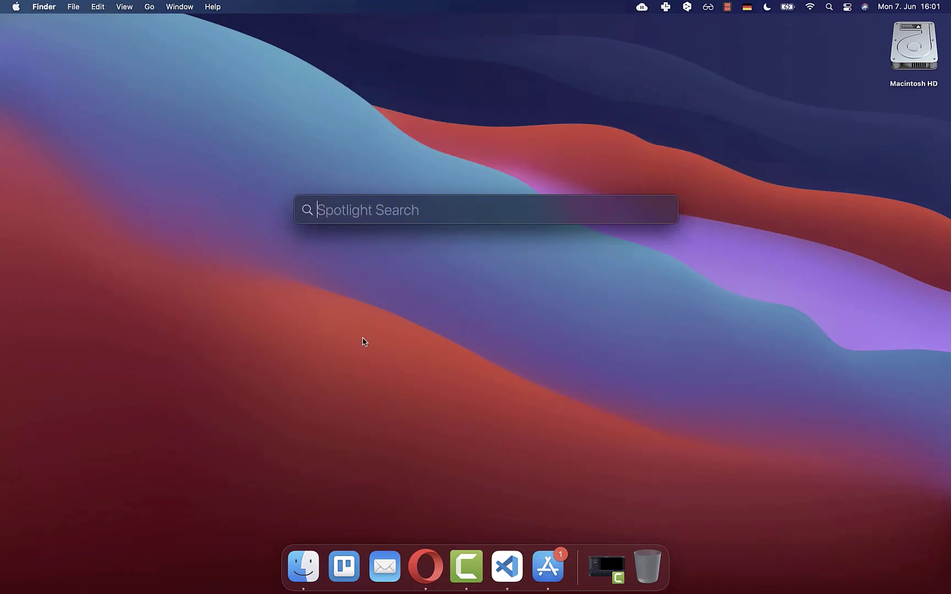
type("Simulator")
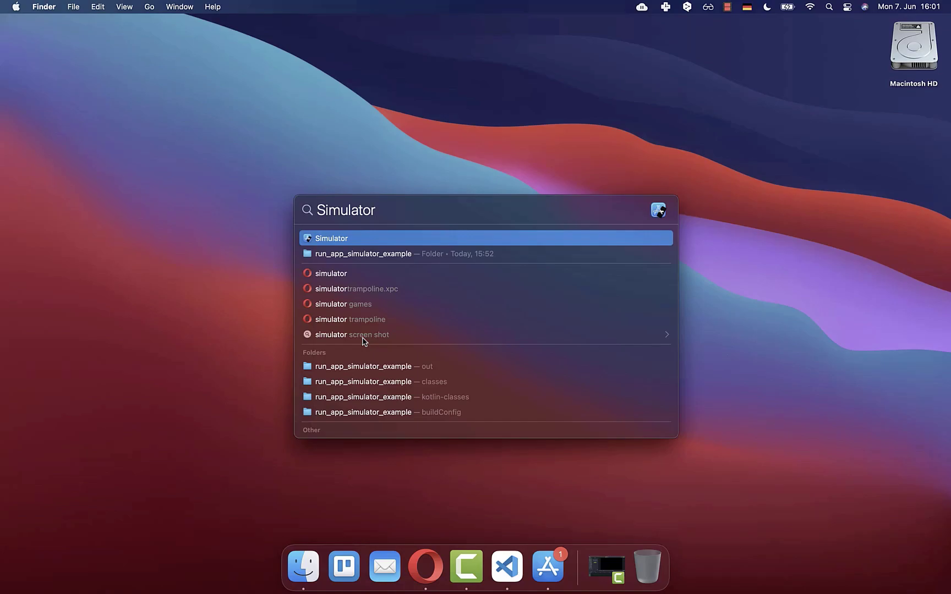
key("Return")
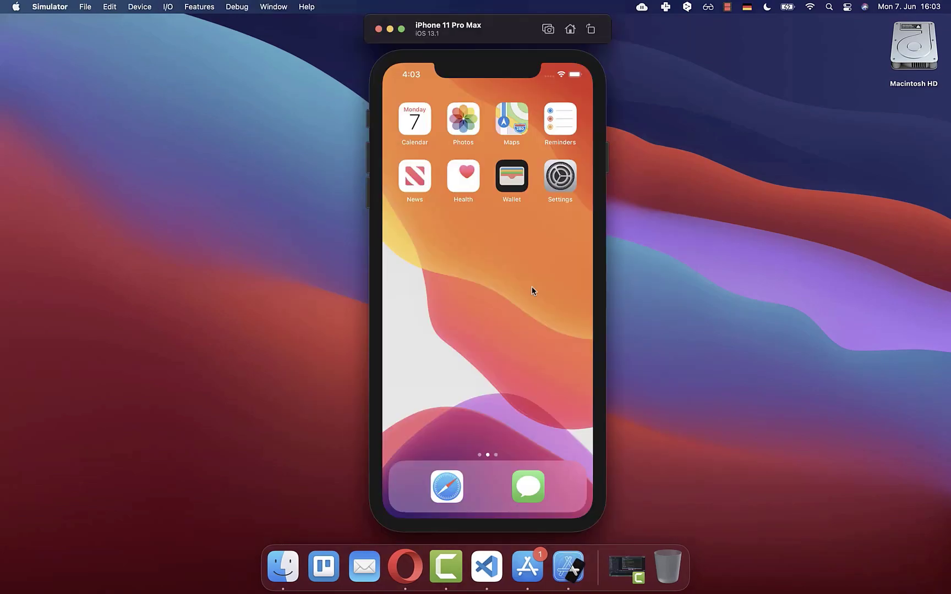
mouse_move(532, 286)
left_mouse_down()
mouse_move(577, 292)
mouse_move(530, 297)
left_mouse_up()
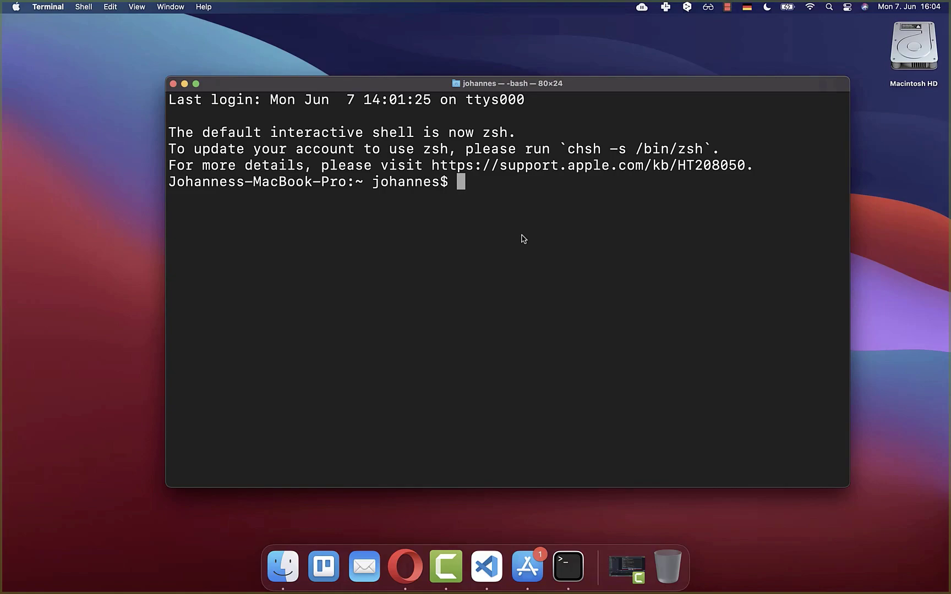
- Run 'open -a simulator' in Terminal to relaunch the iPhone simulator
type("open -a simulator")
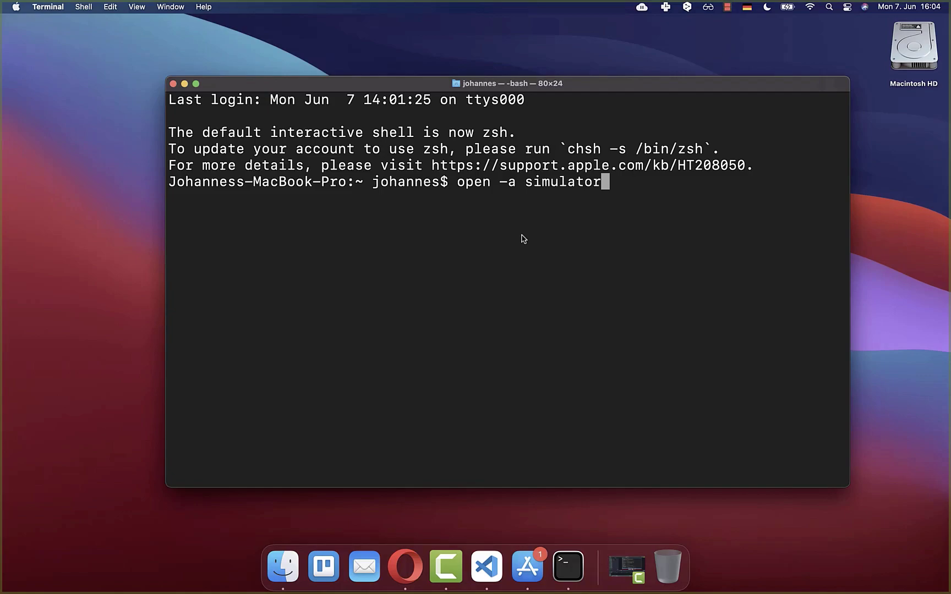
key("Return")
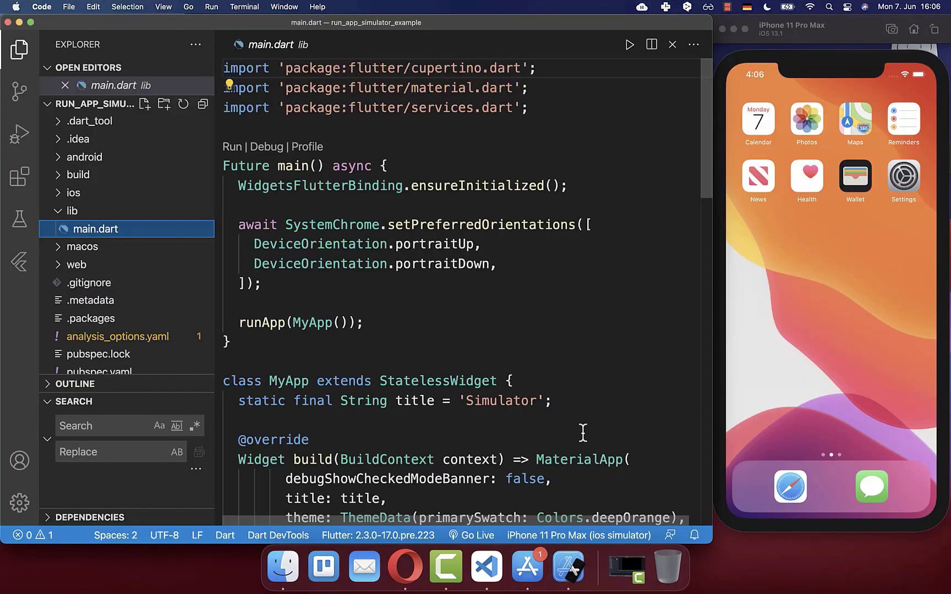
- Keep iPhone 11 Pro Max as the target device and start debugging main.dart
left_click(508, 380)
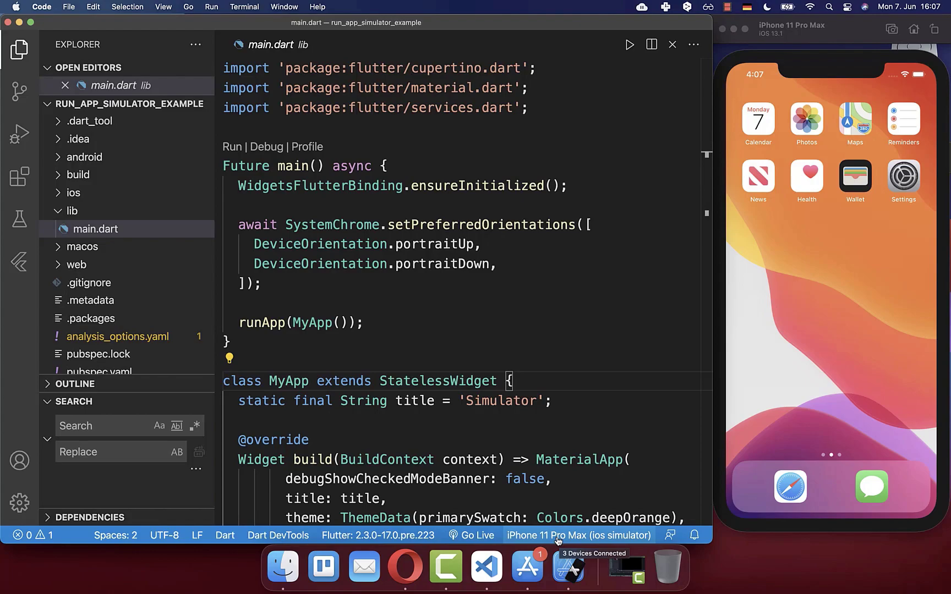
left_click(556, 535)
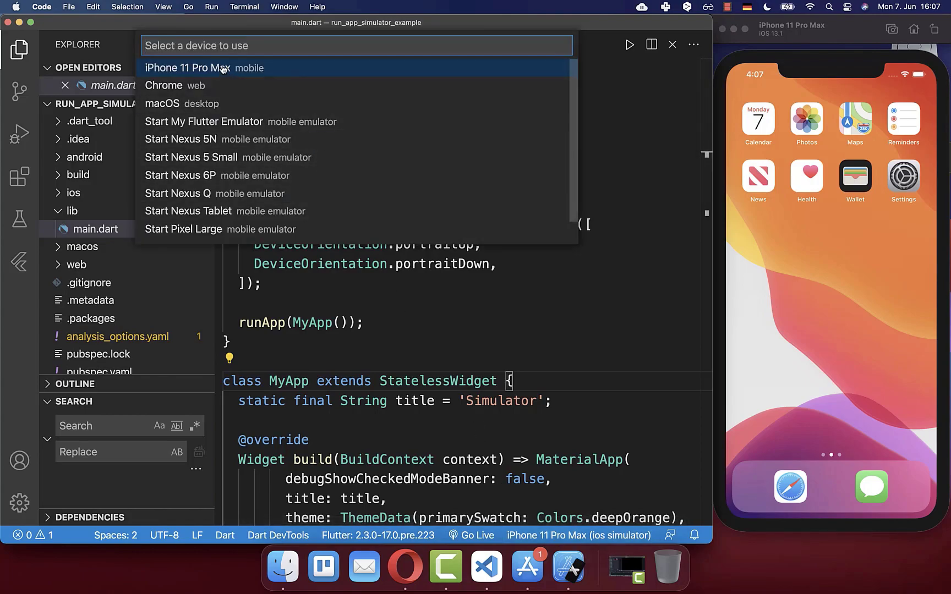
key("Escape")
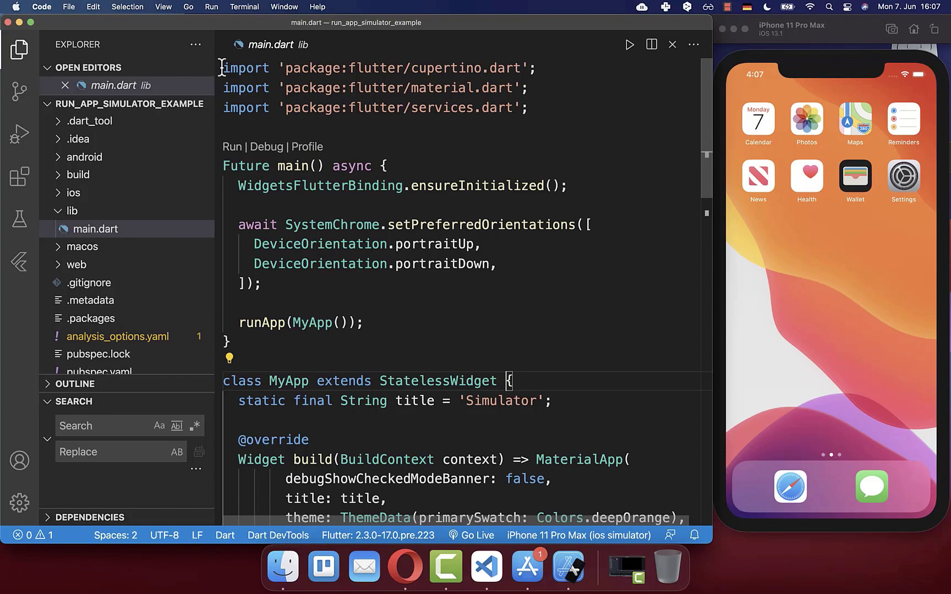
left_click(629, 44)
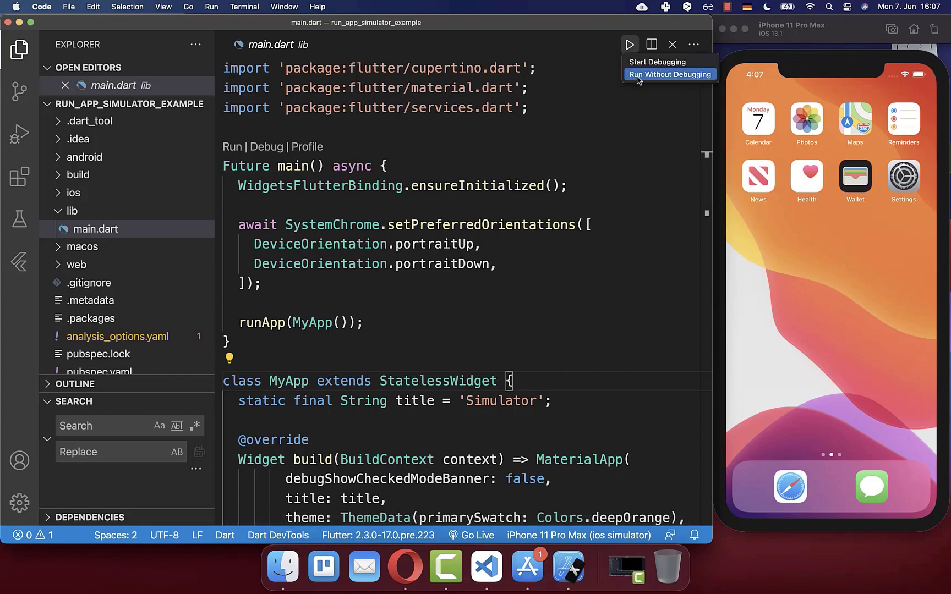
left_click(669, 74)
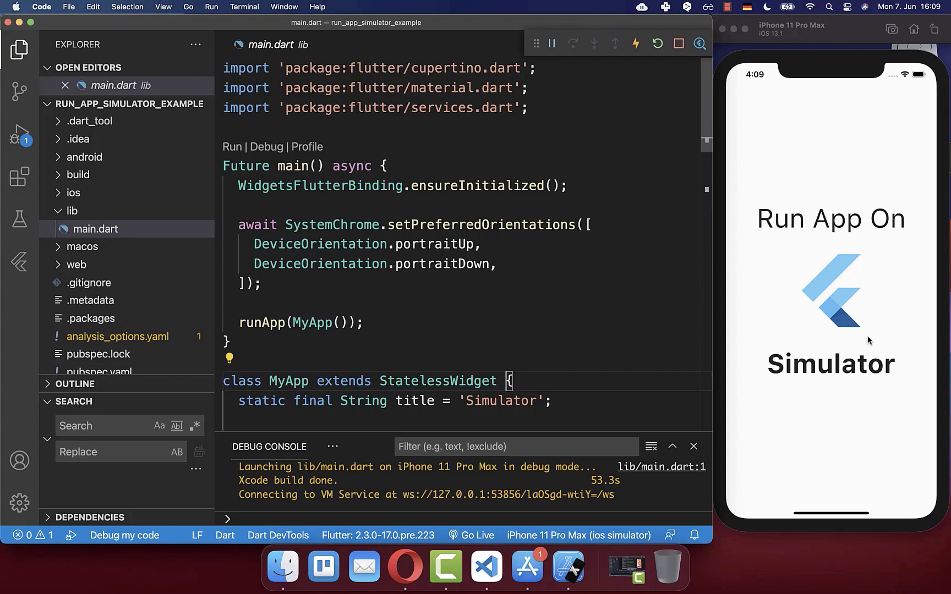
- Bring the Simulator app running the iPhone 11 Pro Max to the front
left_click(868, 340)
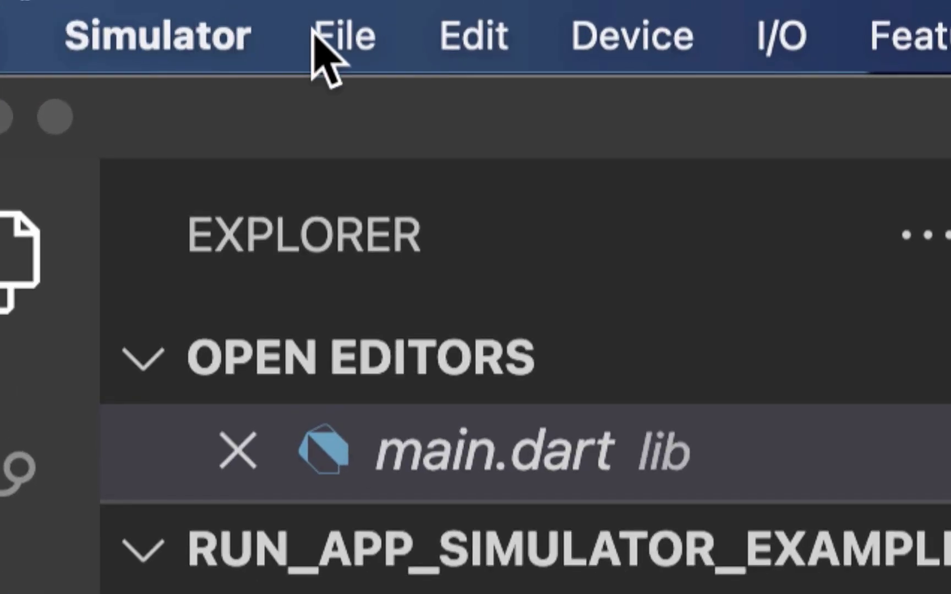
- Replace the iPhone 11 Pro Max with an iOS 12.4 iPhone X and select it as the VS Code device
left_click(328, 37)
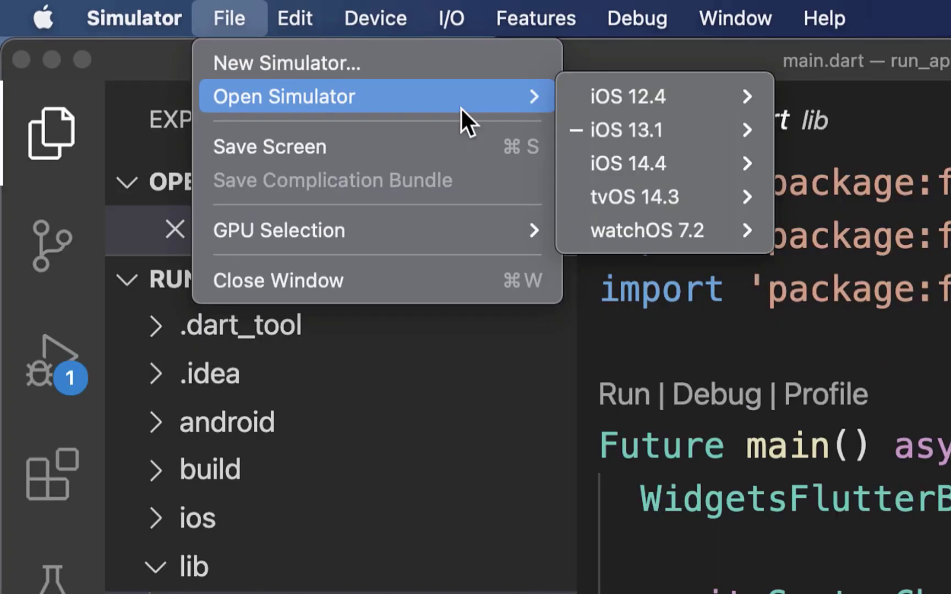
mouse_move(285, 97)
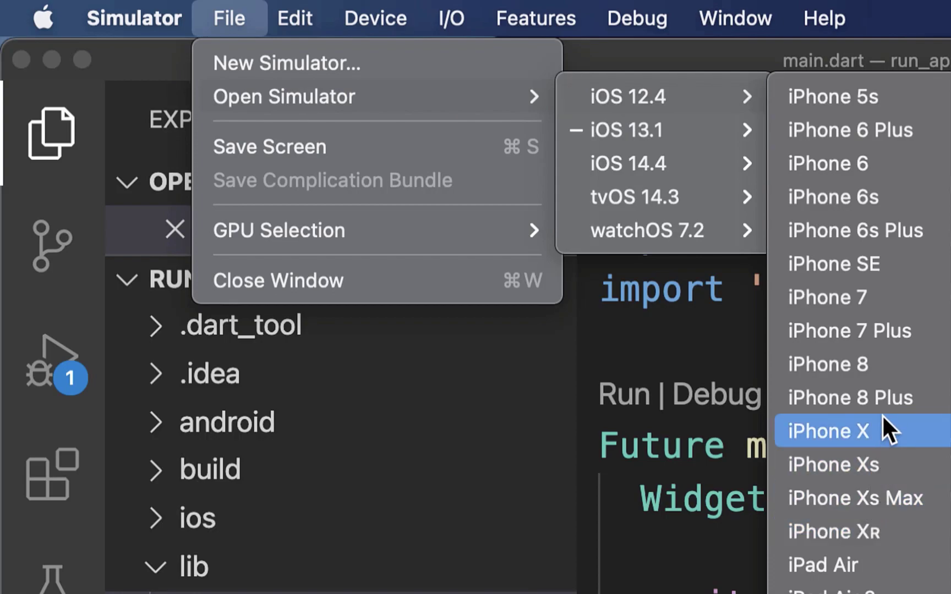
left_click(850, 443)
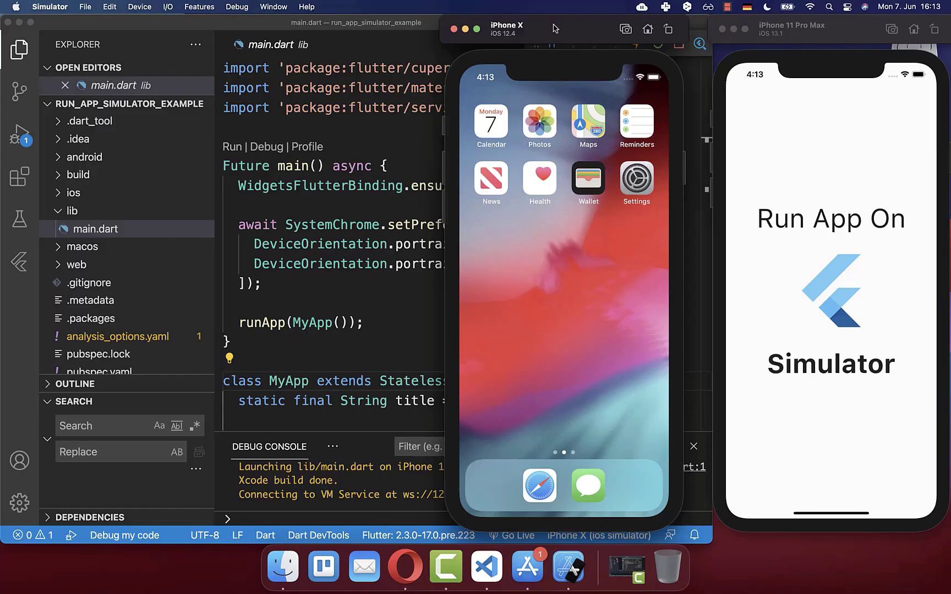
left_click(721, 29)
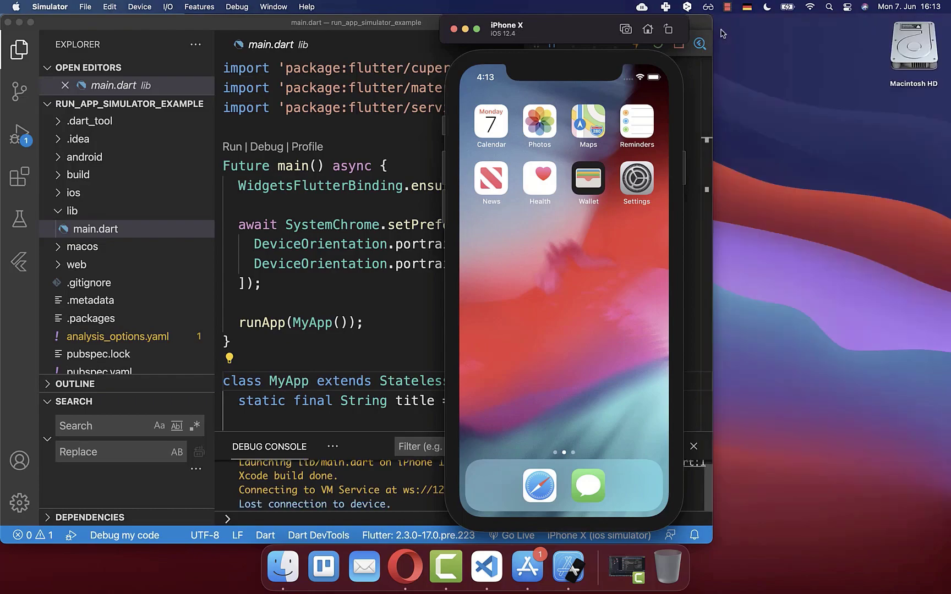
mouse_move(563, 32)
left_mouse_down()
mouse_move(875, 19)
mouse_move(835, 19)
left_mouse_up()
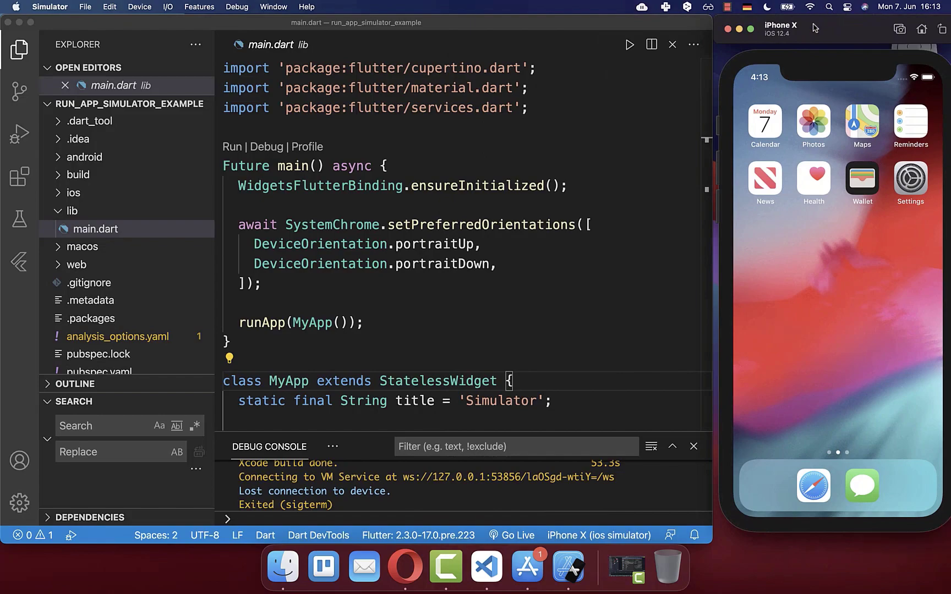
left_click(577, 536)
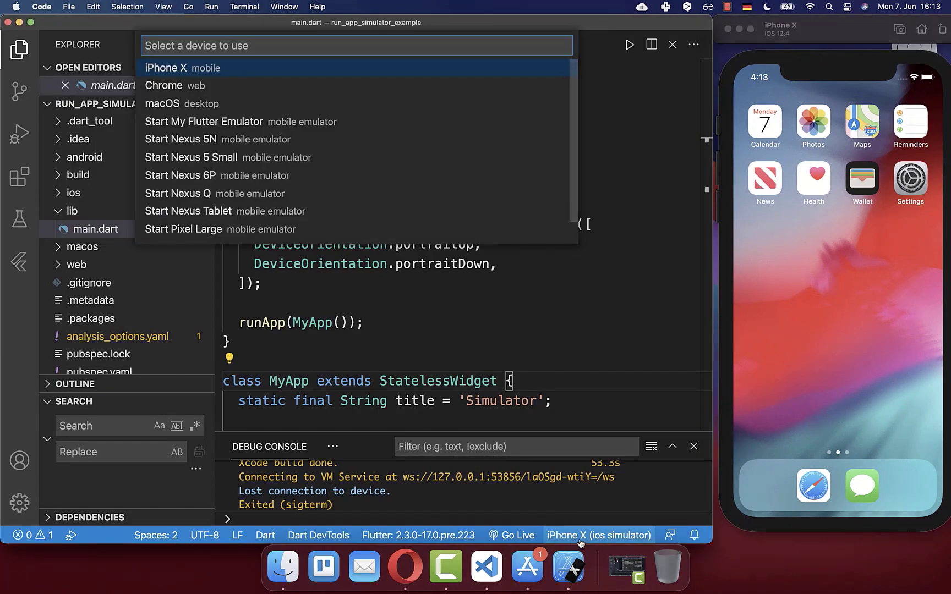
left_click(203, 67)
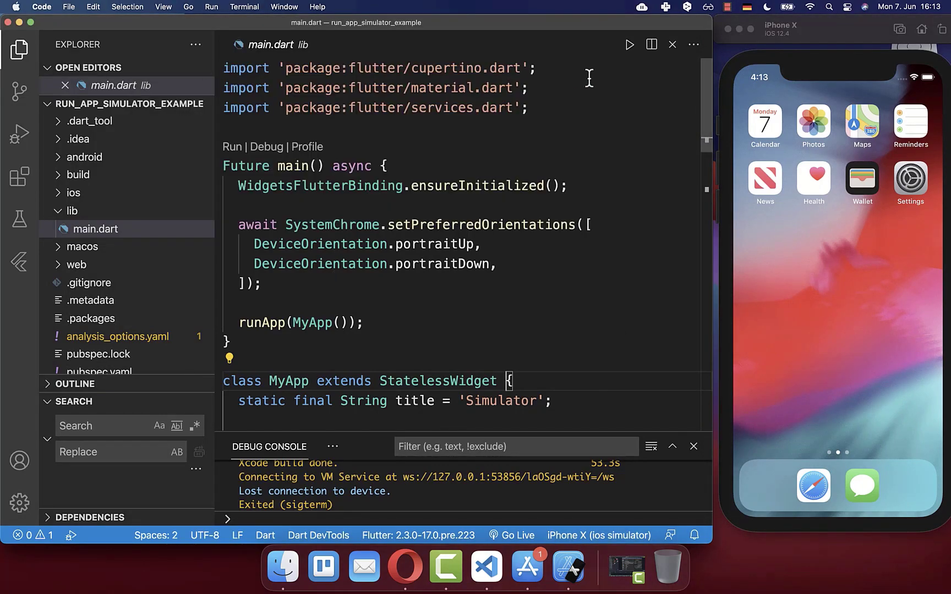